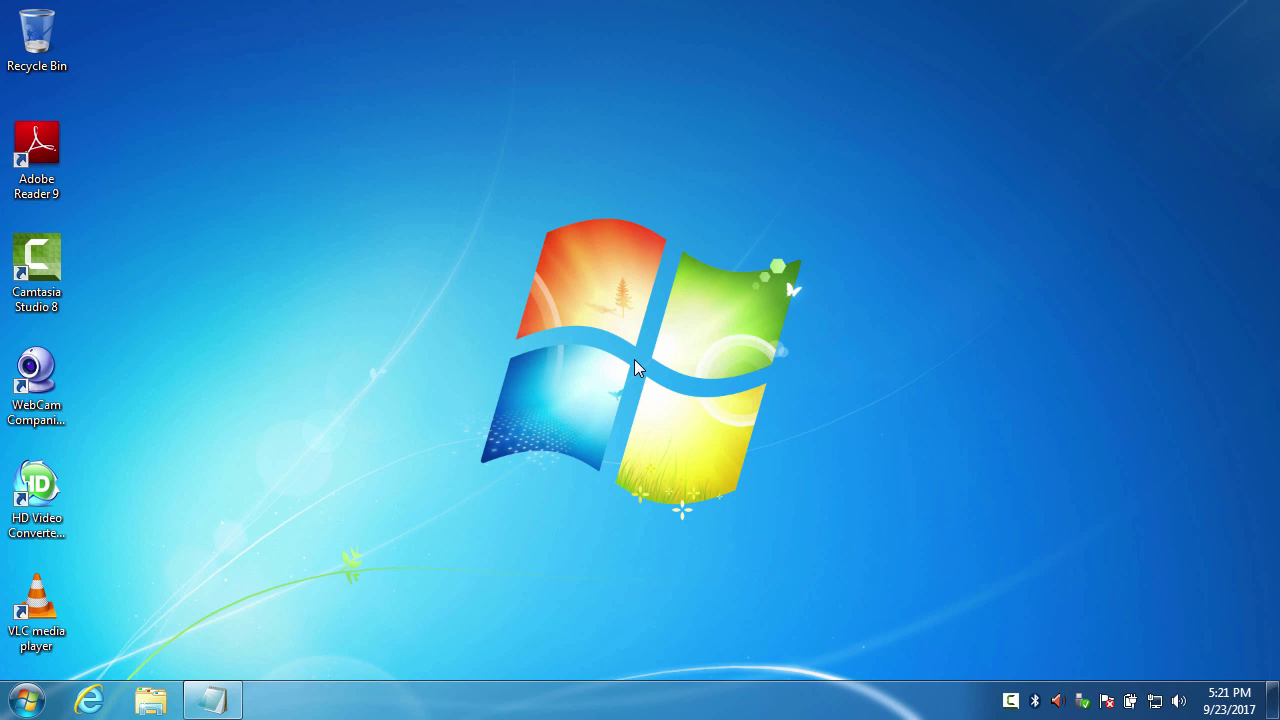
# Read through the Notepad note with the get.adobe.com/reader/ download address, then minimize Notepad.
pyautogui.click(212, 700)
pyautogui.moveTo(222, 157); pyautogui.dragTo(983, 171)
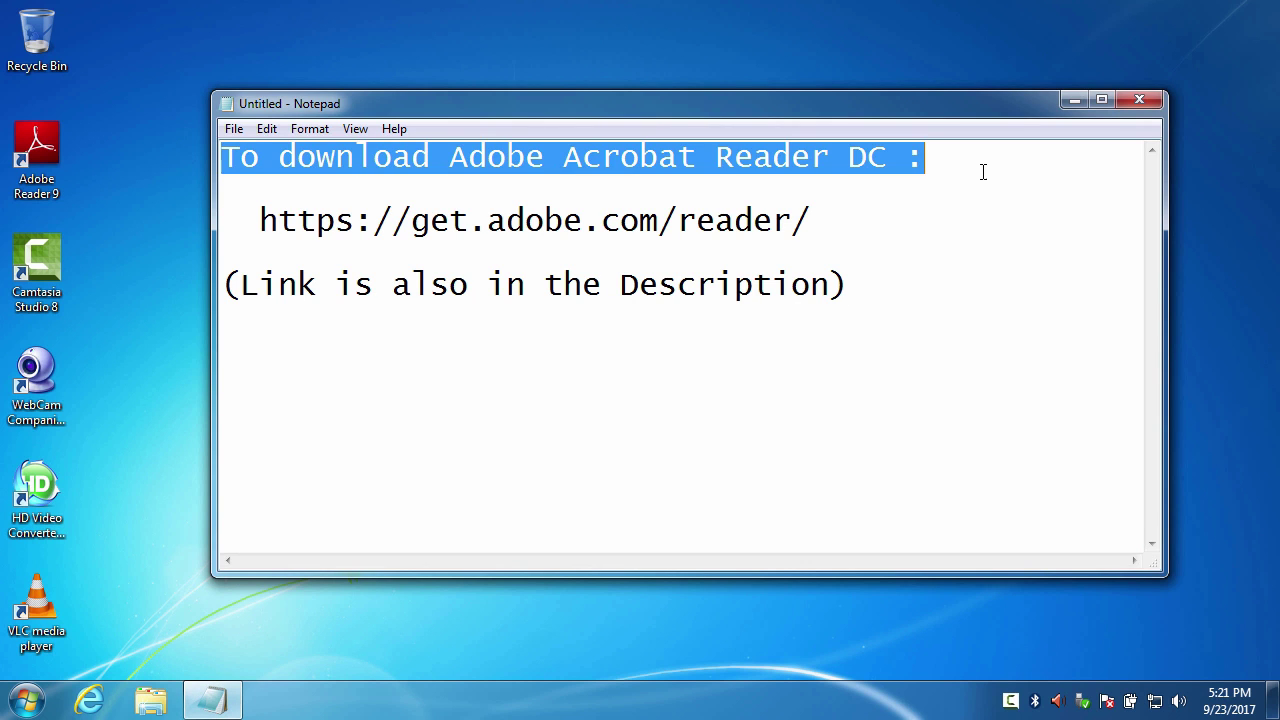
pyautogui.click(983, 168)
pyautogui.moveTo(241, 222); pyautogui.dragTo(857, 230)
pyautogui.hotkey('ctrl', 'c')
pyautogui.click(874, 232)
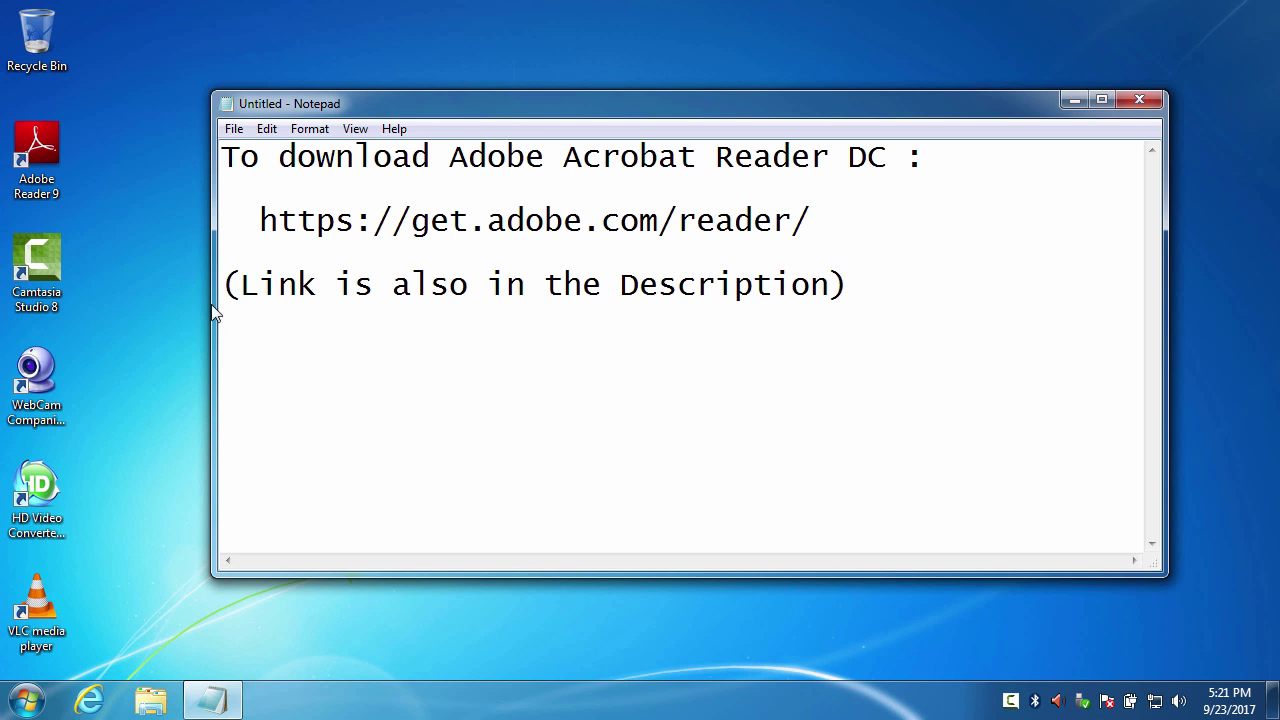
pyautogui.moveTo(241, 285); pyautogui.dragTo(830, 285)
pyautogui.click(874, 285)
pyautogui.click(1073, 100)
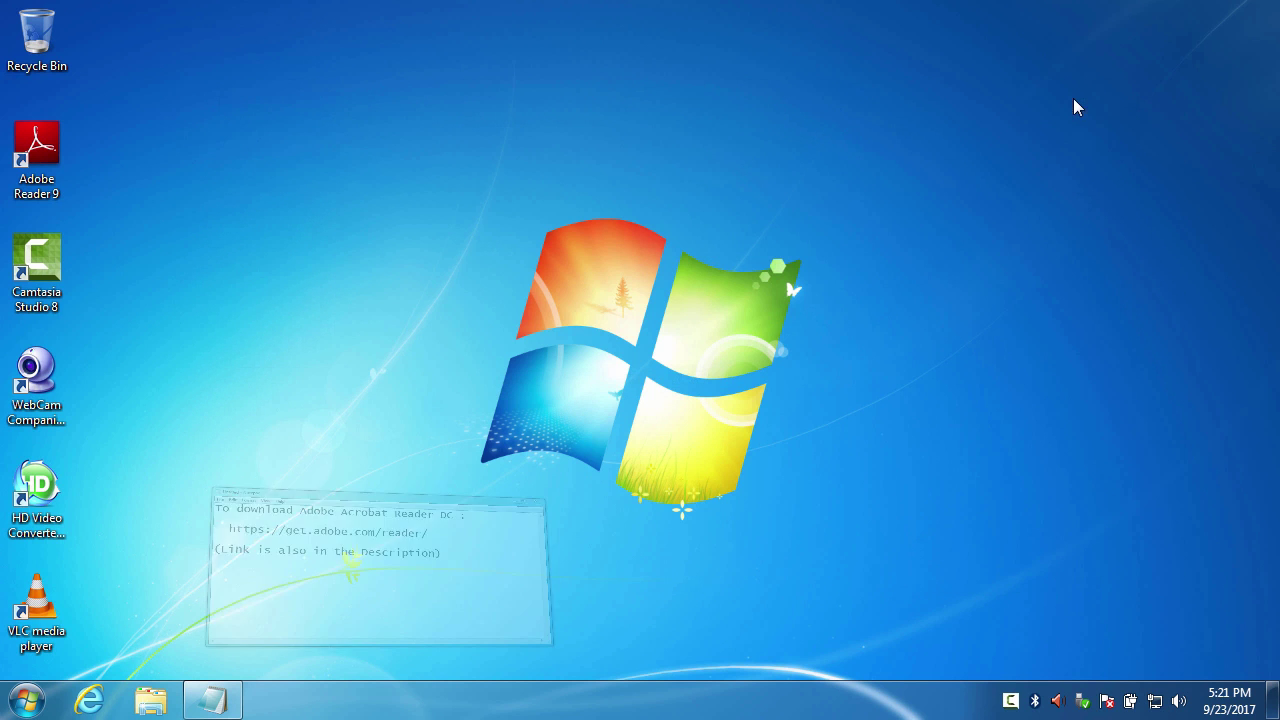
# Load get.adobe.com/reader/ in Internet Explorer, decline the Google Toolbar offer, and choose Install now.
pyautogui.click(85, 698)
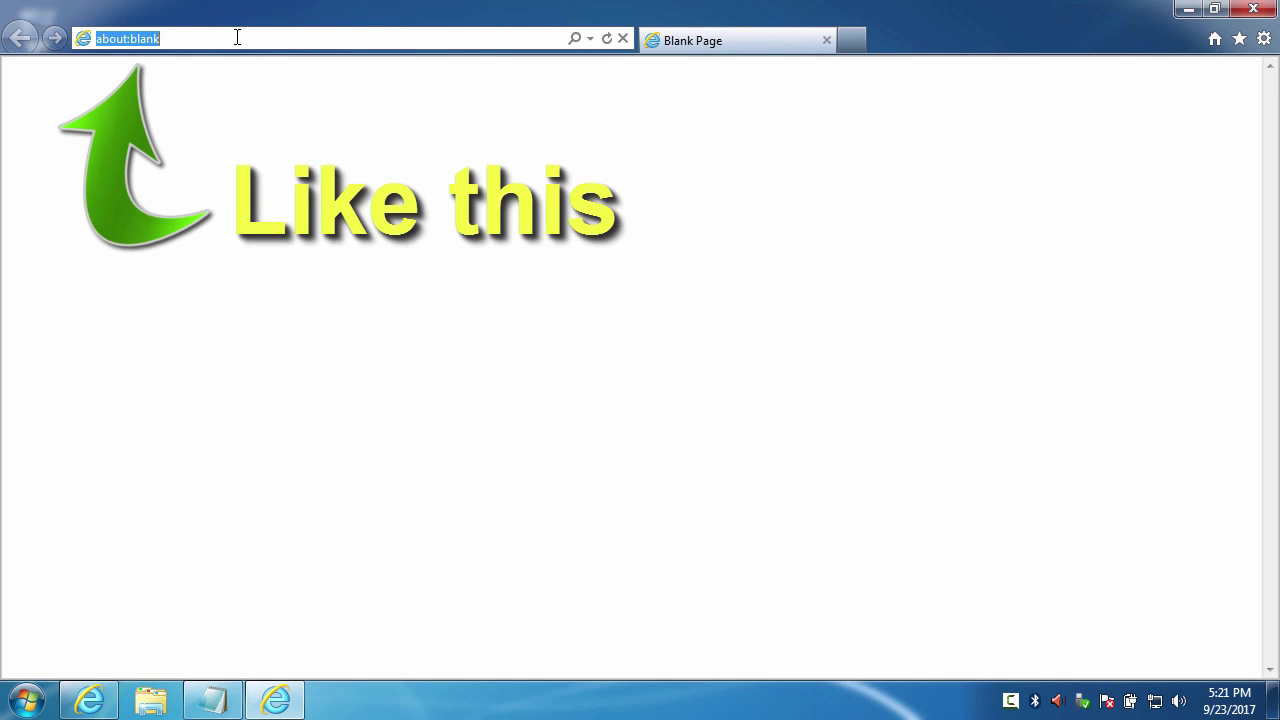
pyautogui.rightClick(236, 38)
pyautogui.click(288, 123)
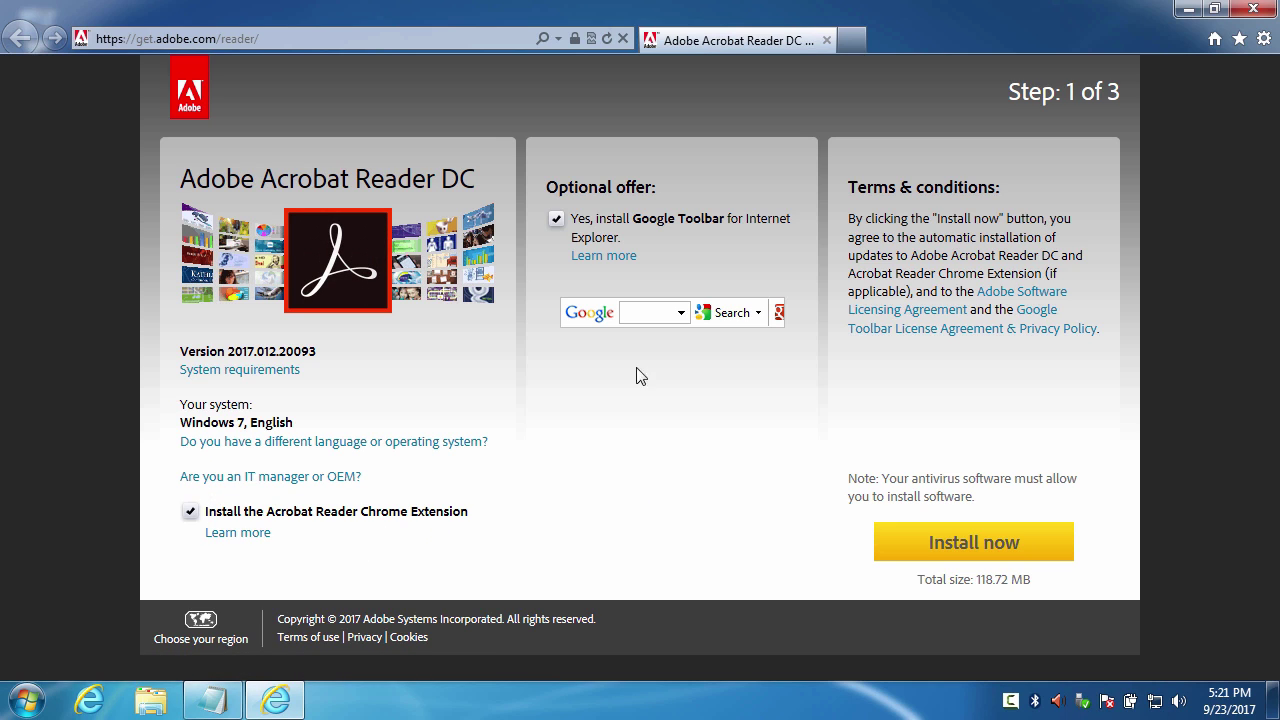
pyautogui.click(556, 219)
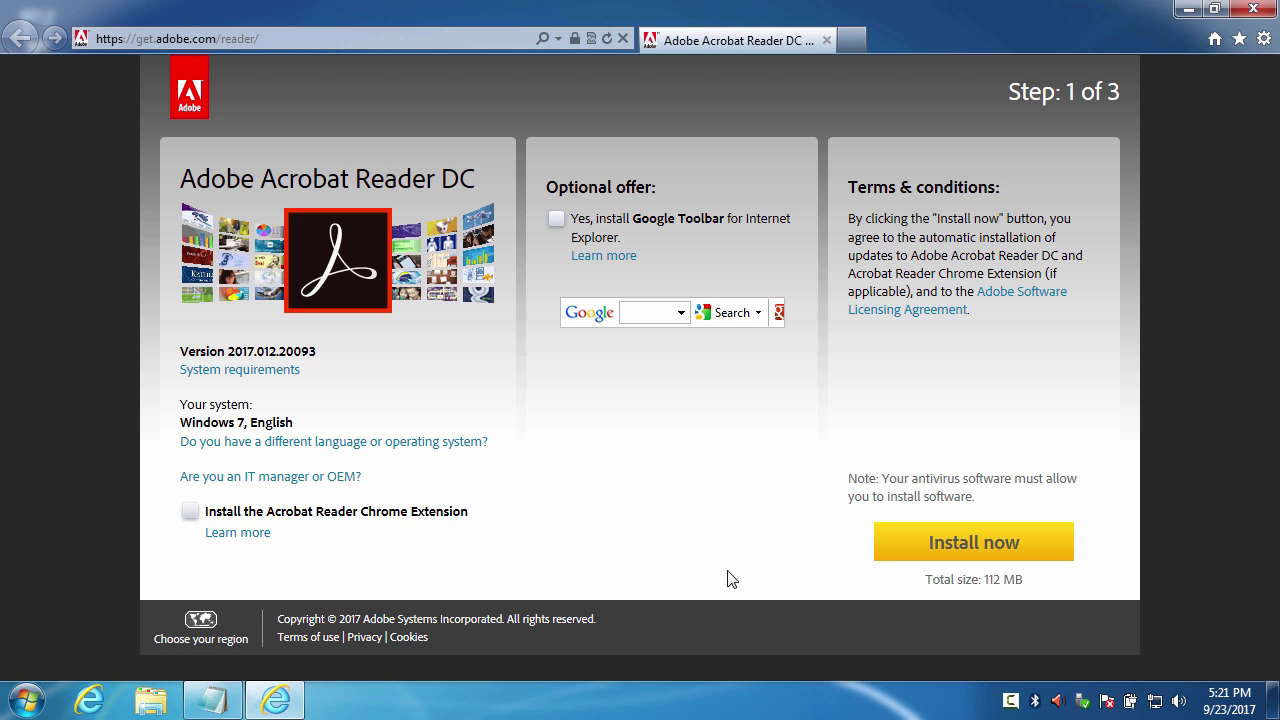
pyautogui.click(949, 545)
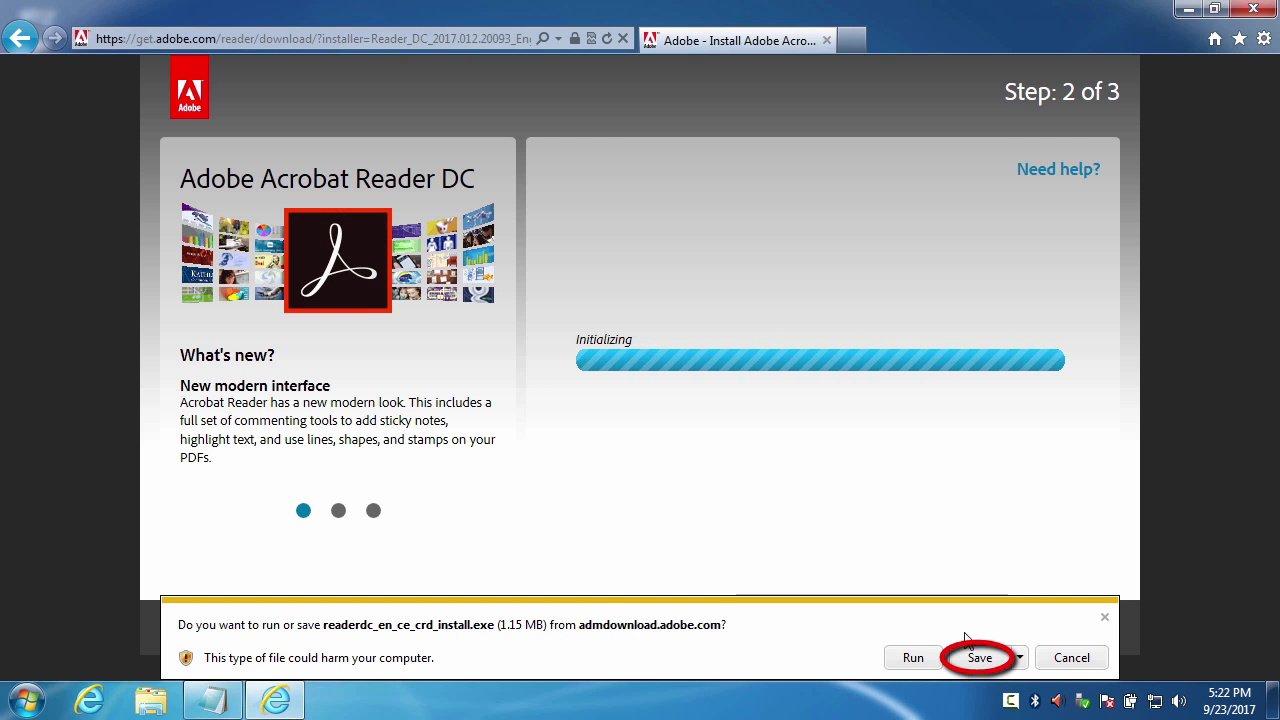
# Save readerdc_en_ce_crd_install.exe, then run it once the download completes.
pyautogui.click(982, 659)
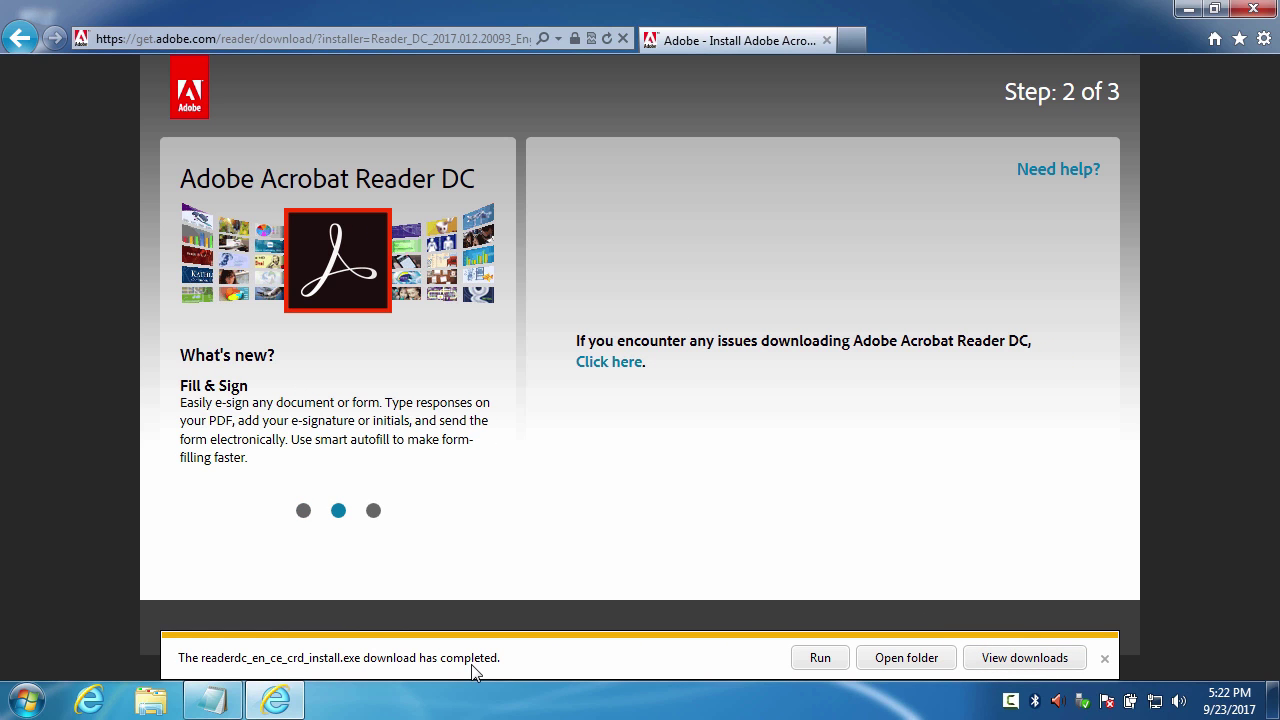
pyautogui.click(820, 658)
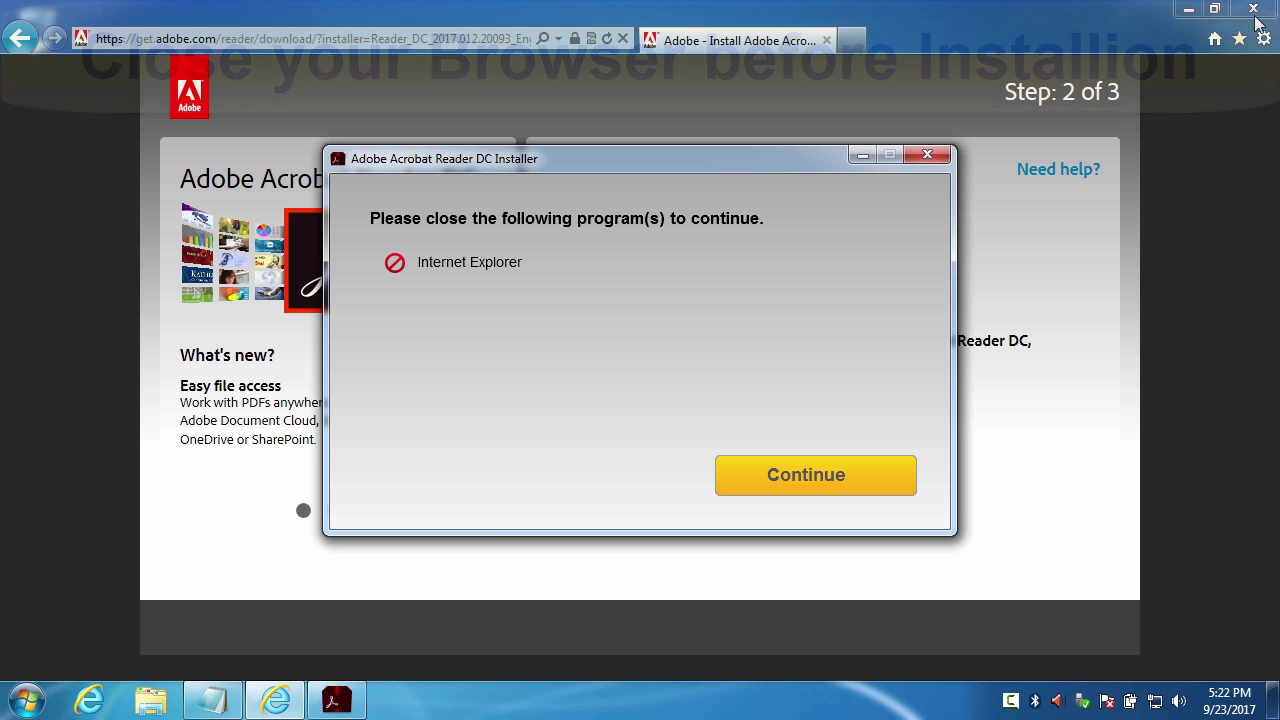
# Close Internet Explorer, continue the Reader installation, and finish with Launch still checked.
pyautogui.click(1255, 10)
pyautogui.click(1257, 10)
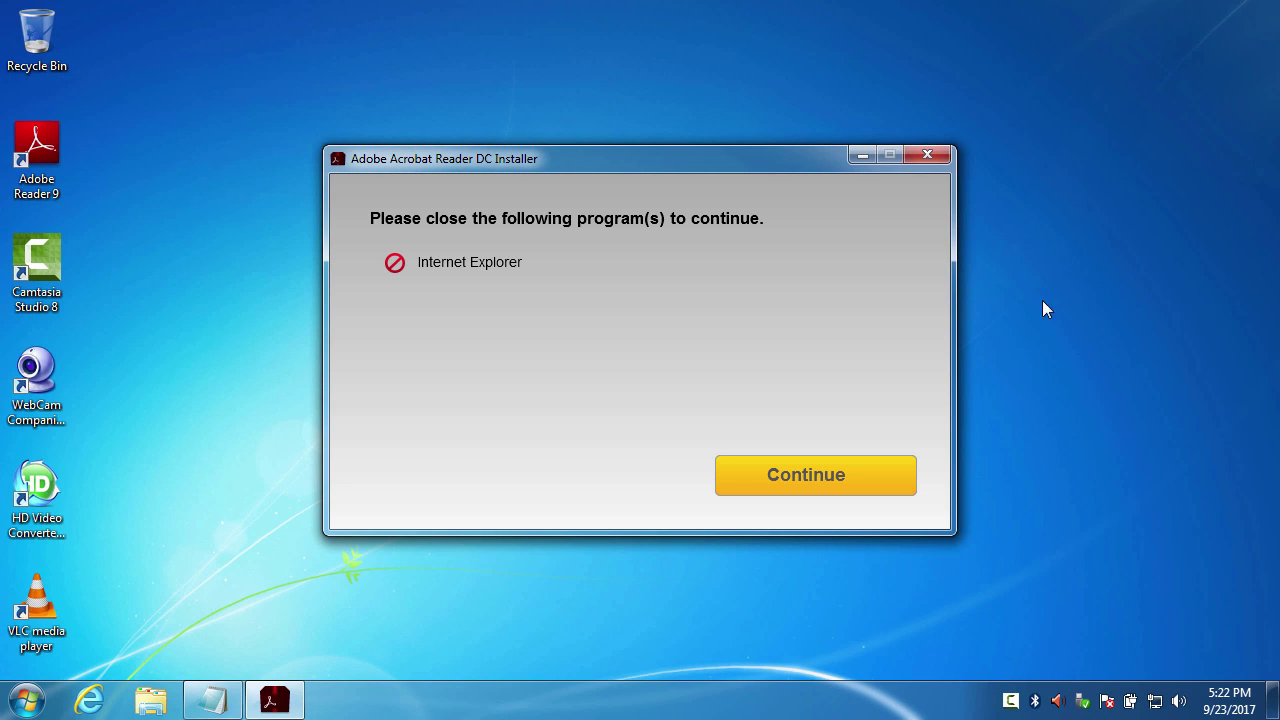
pyautogui.click(757, 478)
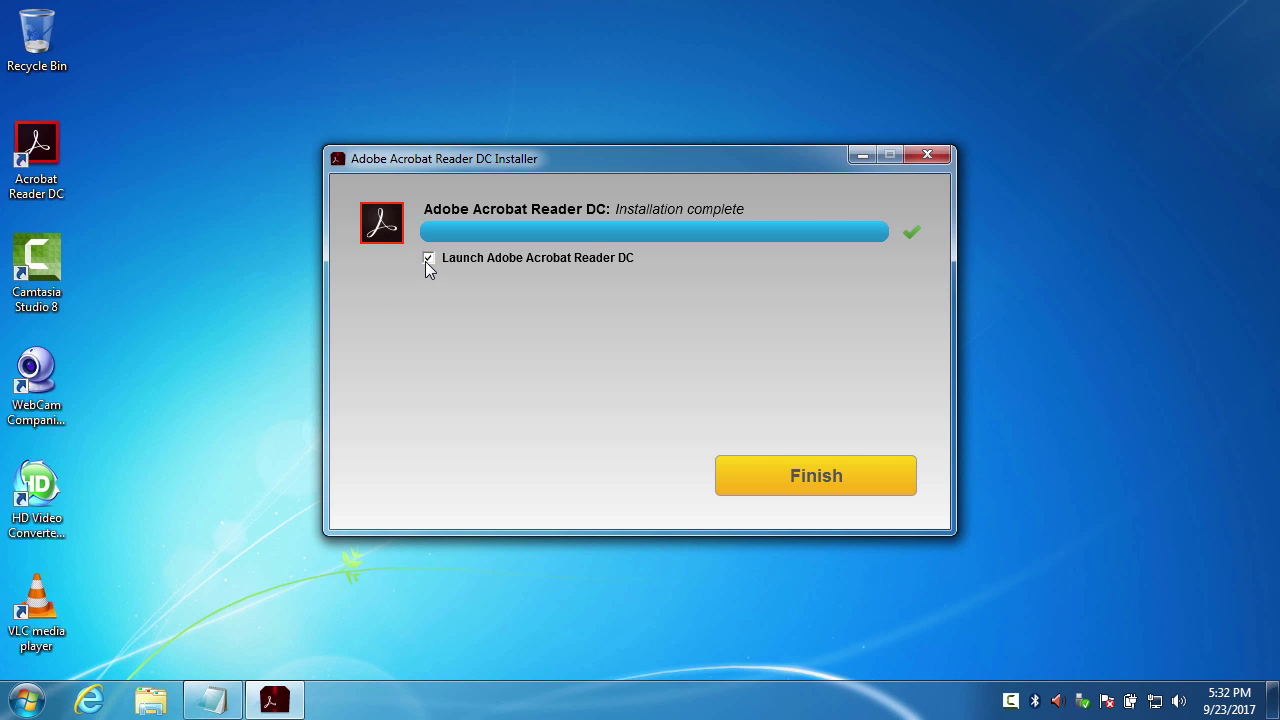
pyautogui.click(745, 475)
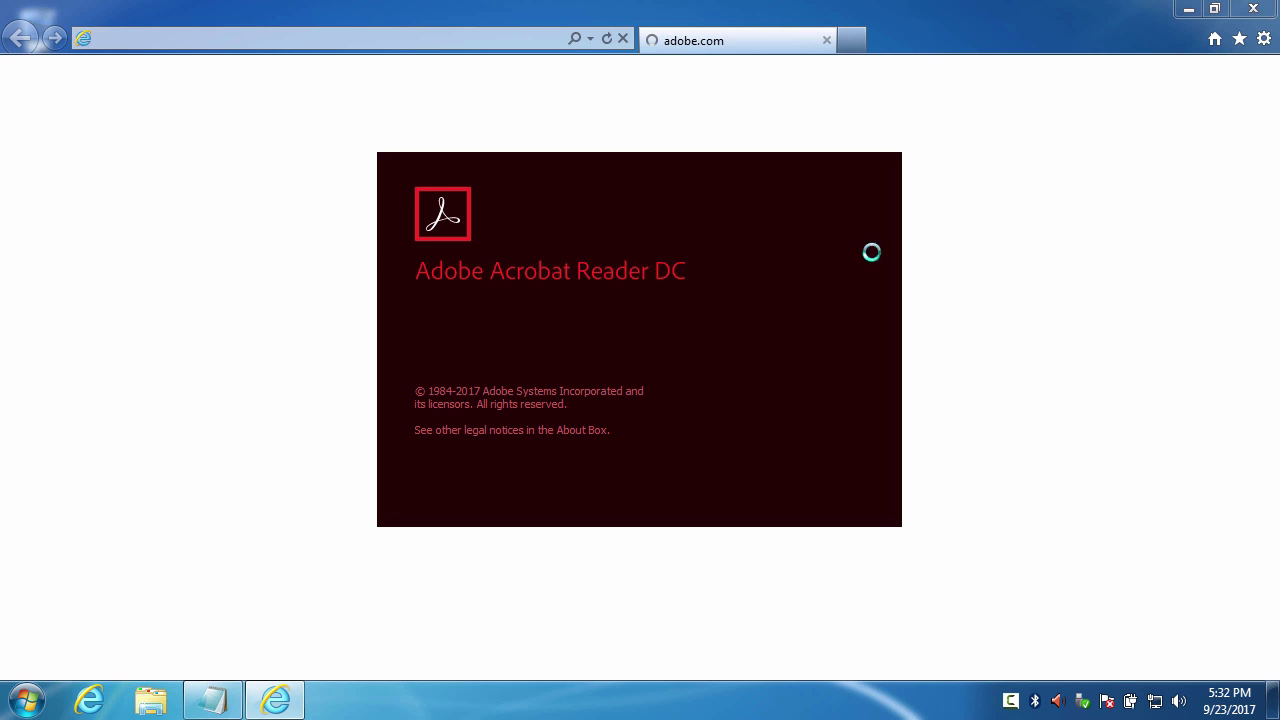
# Close the pop-up browser window, advance the welcome tour, and dismiss the Adobe ID sign-in window.
pyautogui.click(1252, 10)
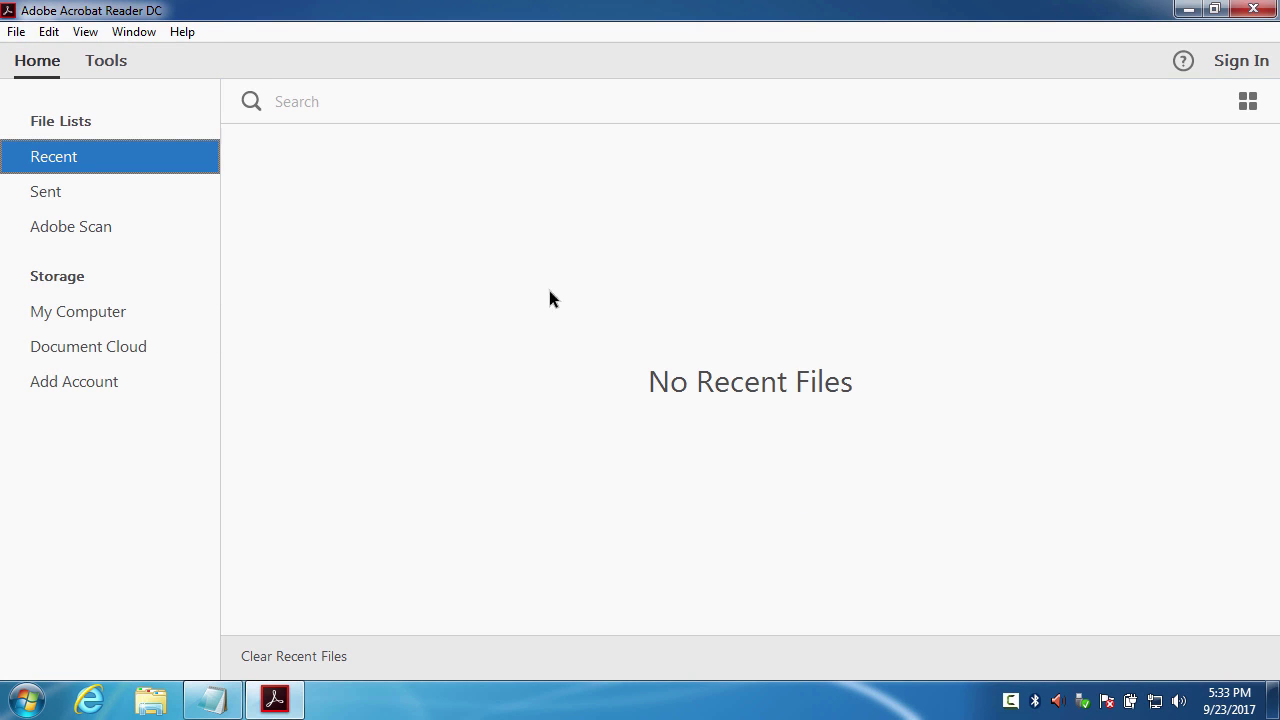
pyautogui.click(18, 36)
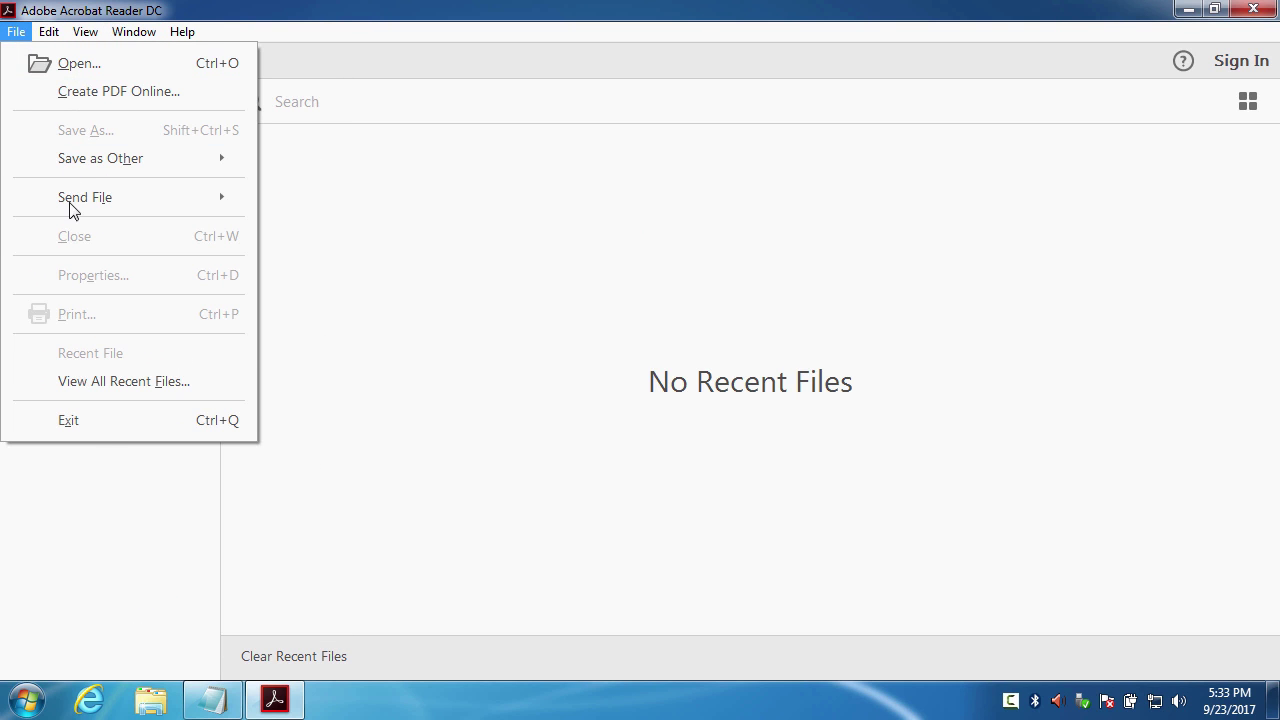
pyautogui.click(391, 360)
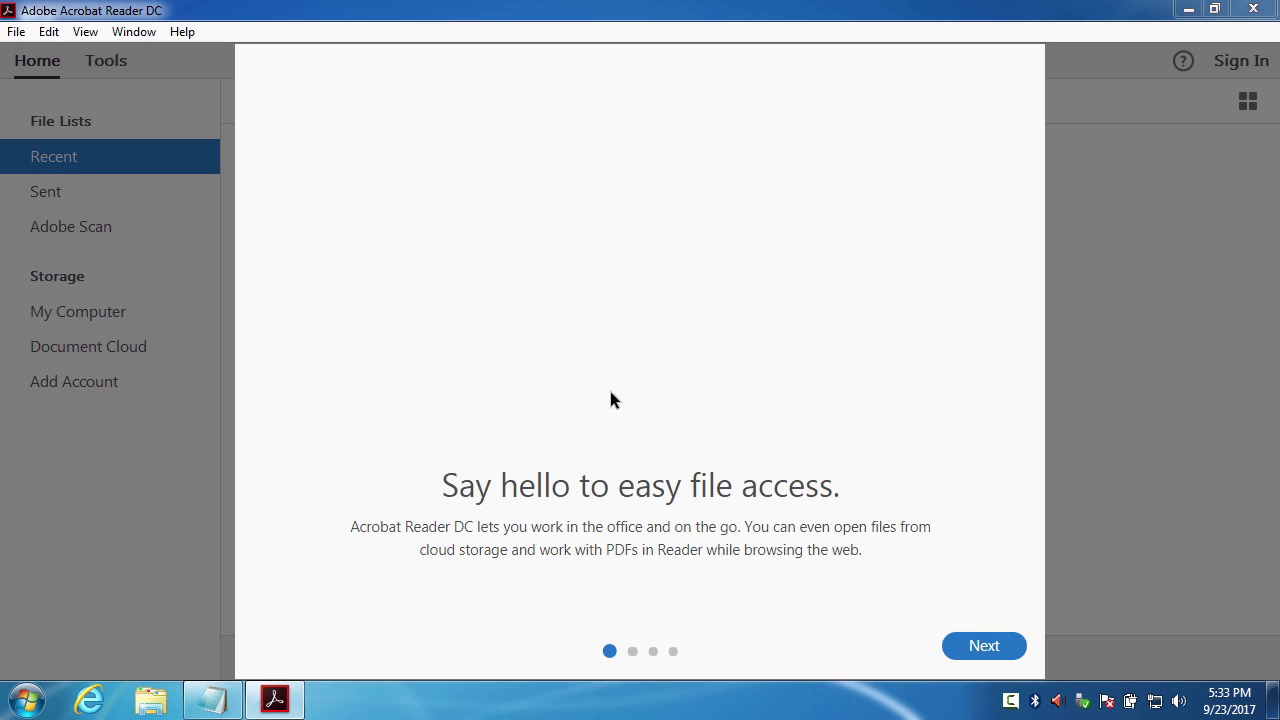
pyautogui.click(982, 646)
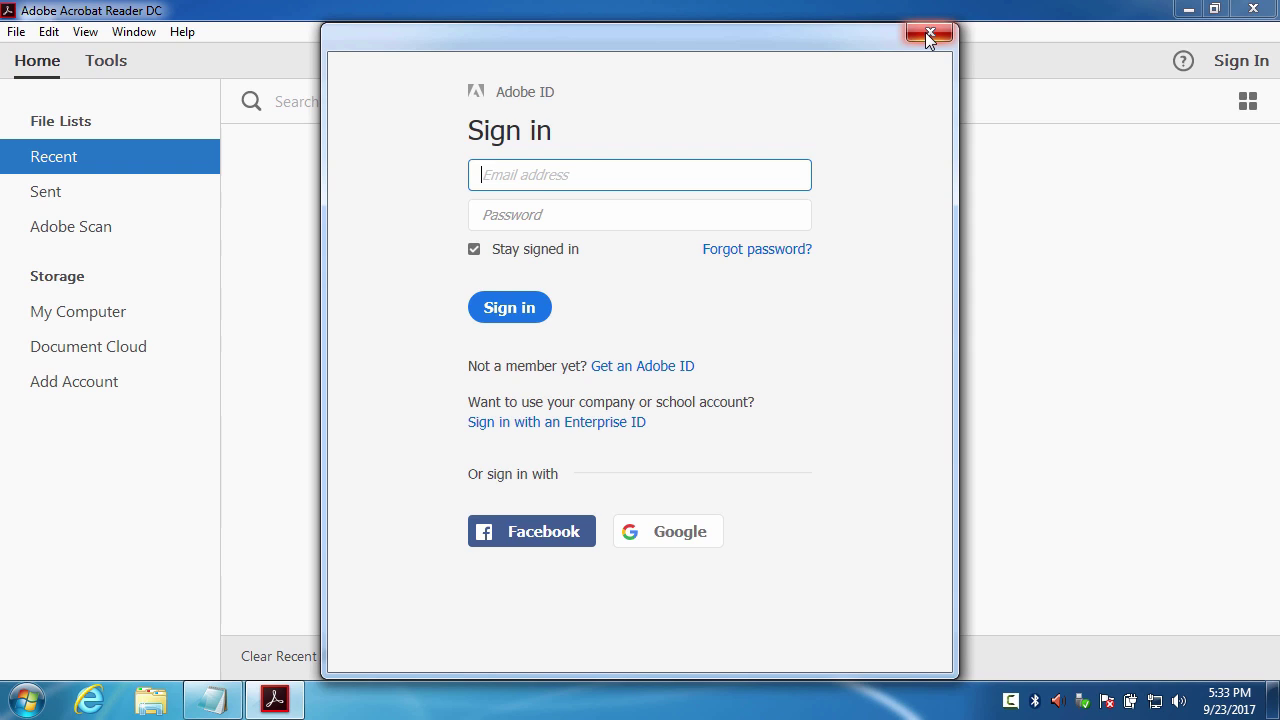
pyautogui.click(929, 36)
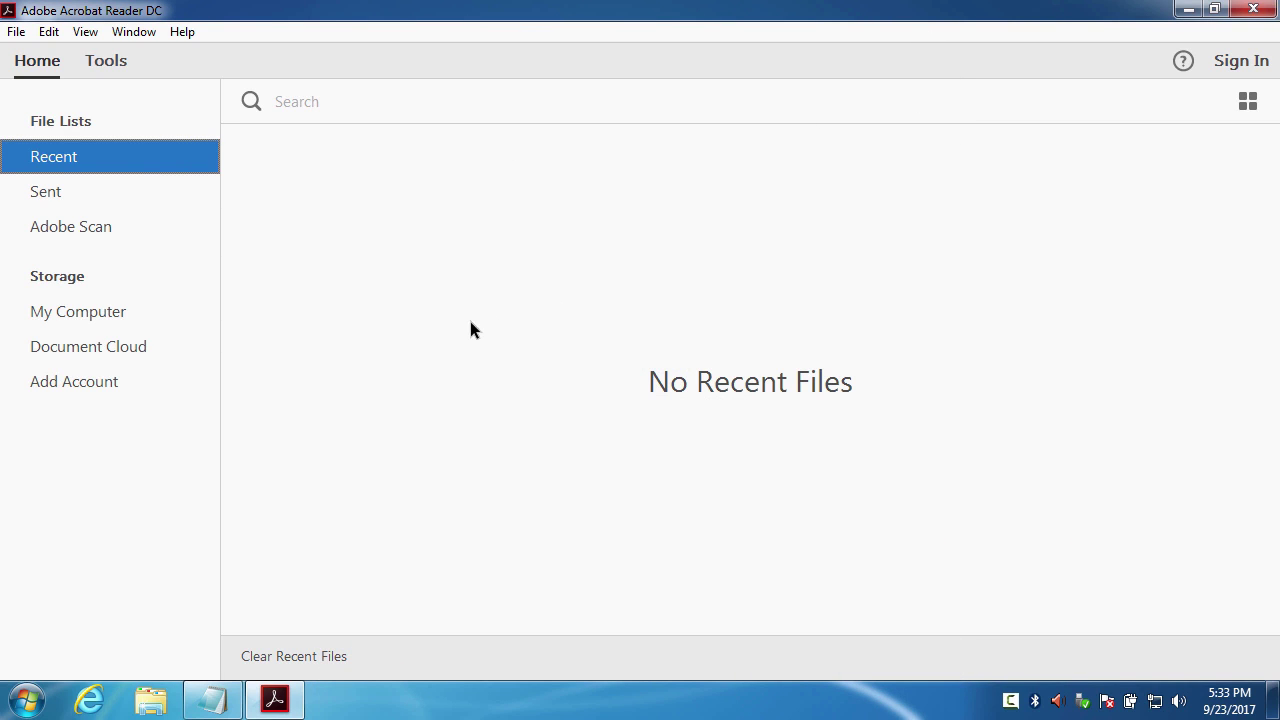
# Browse My Computer to Downloads, open visual basic2.pdf, and drag the scrollbar to page 7.
pyautogui.click(118, 320)
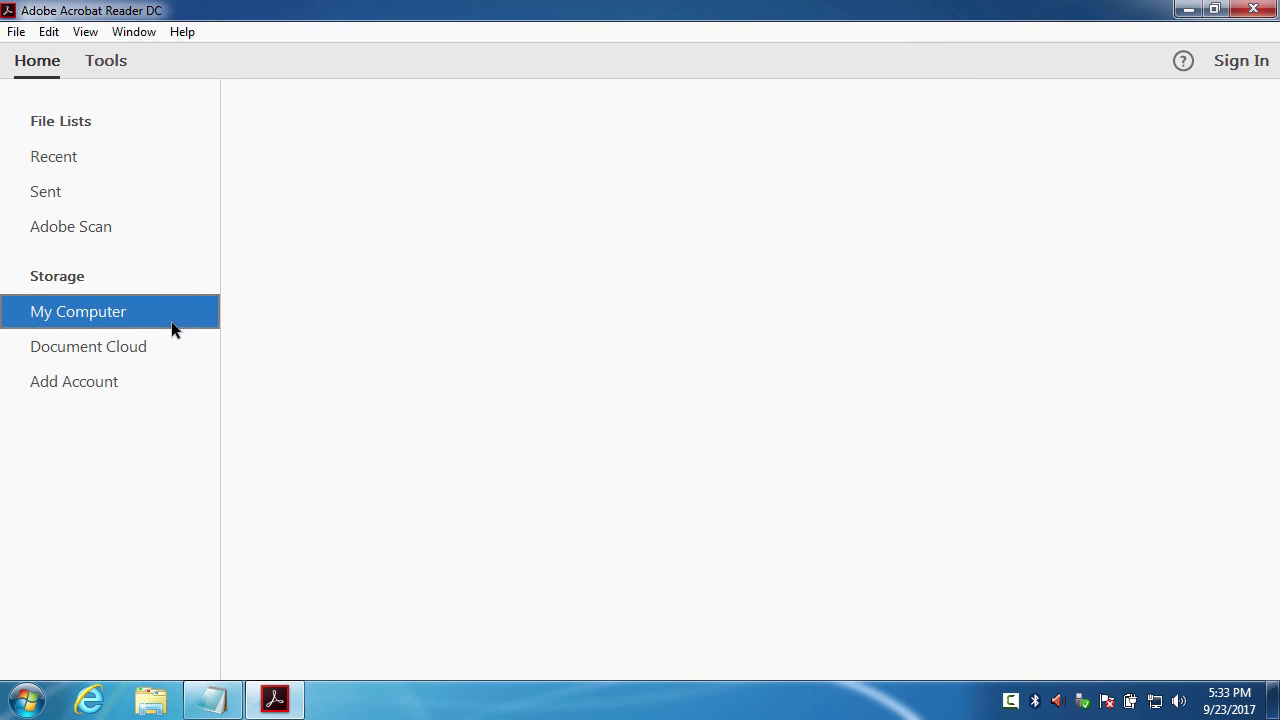
pyautogui.click(343, 248)
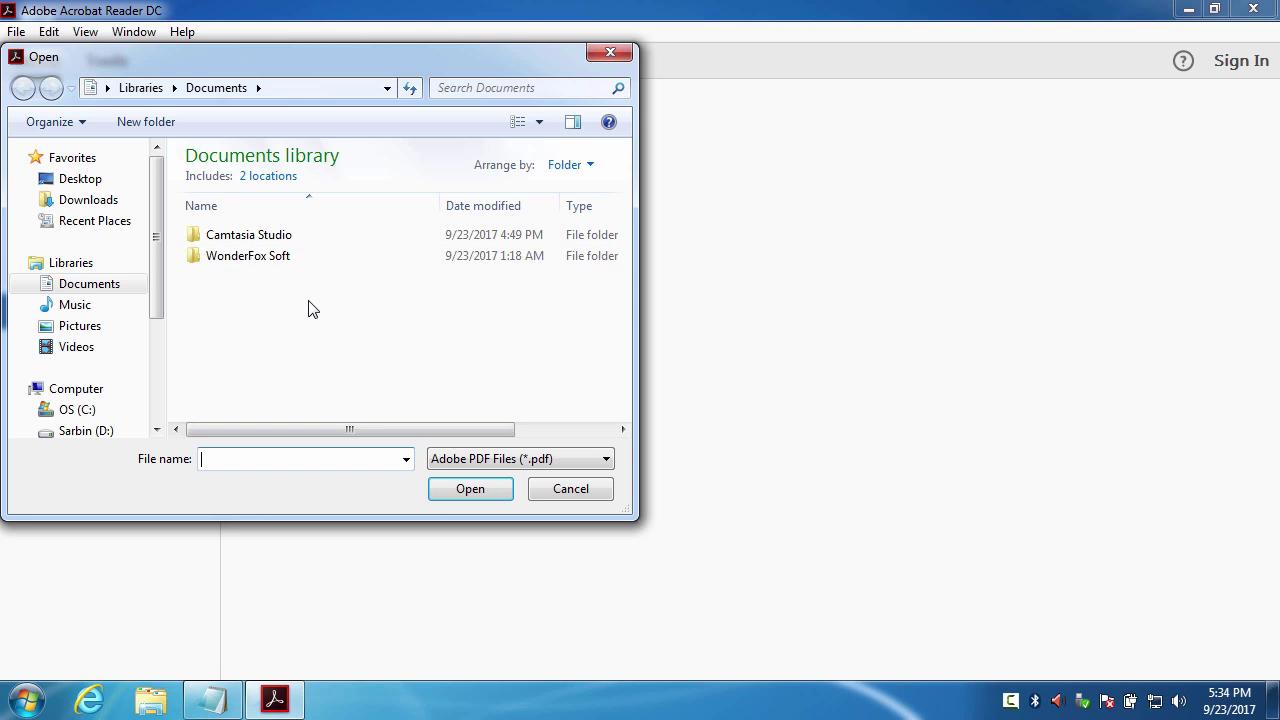
pyautogui.click(90, 199)
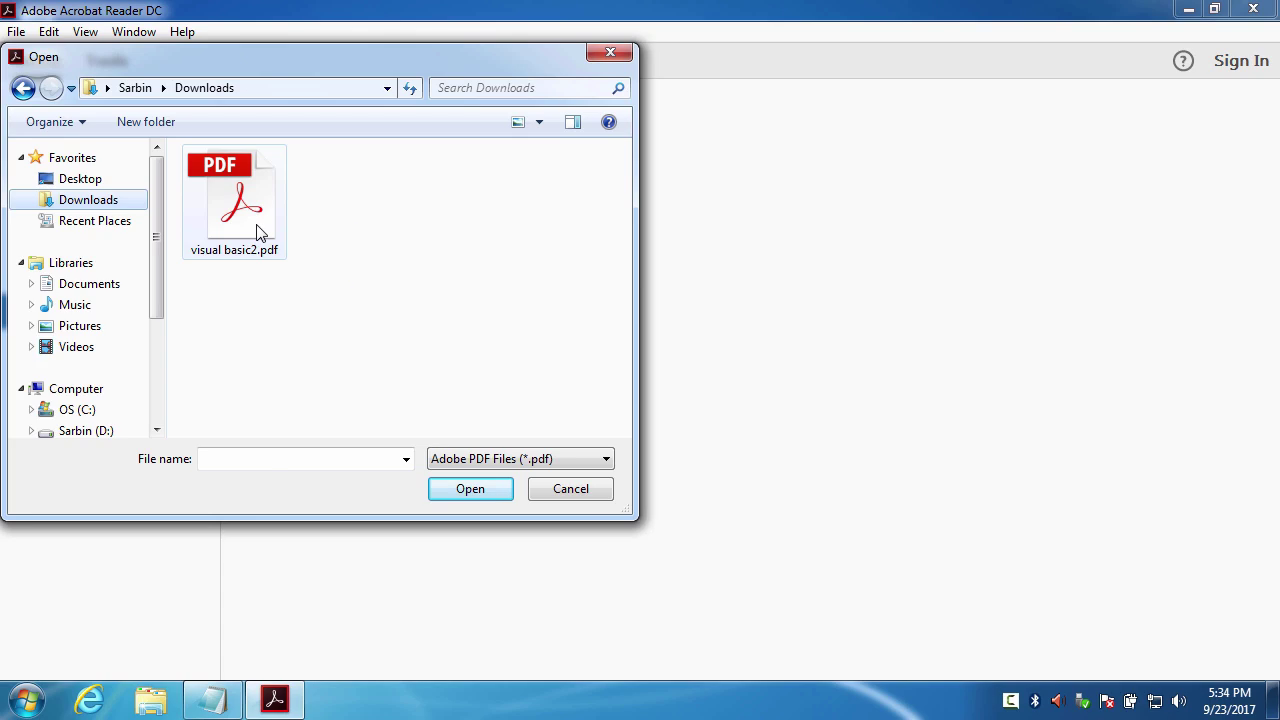
pyautogui.doubleClick(257, 232)
pyautogui.moveTo(1029, 158); pyautogui.dragTo(963, 480)
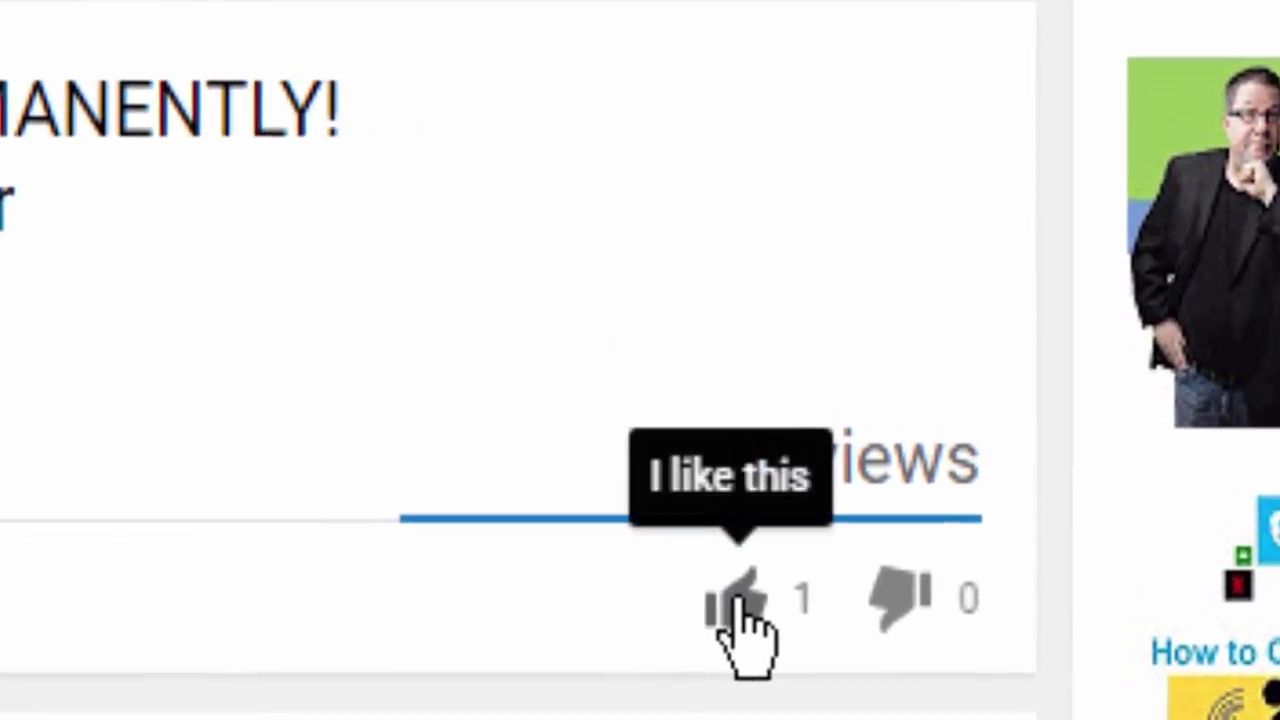
# Like the video and subscribe to the channel with all notifications turned on.
pyautogui.click(740, 610)
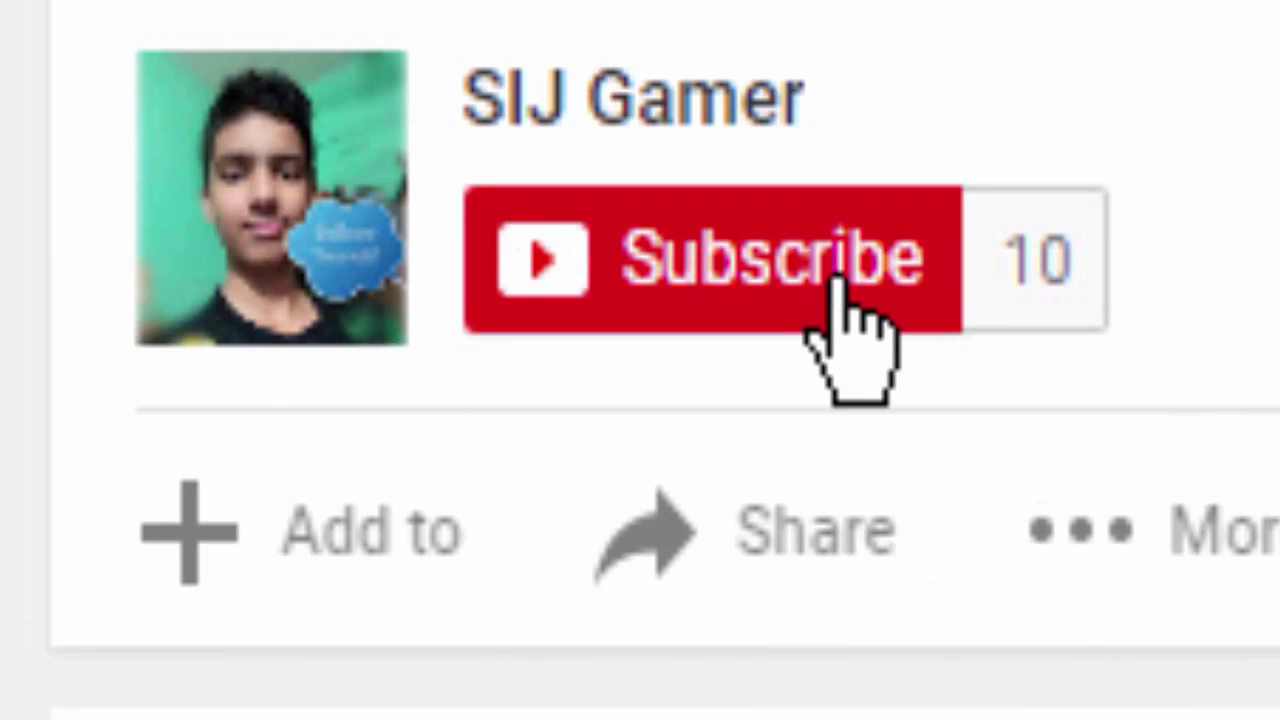
pyautogui.click(836, 290)
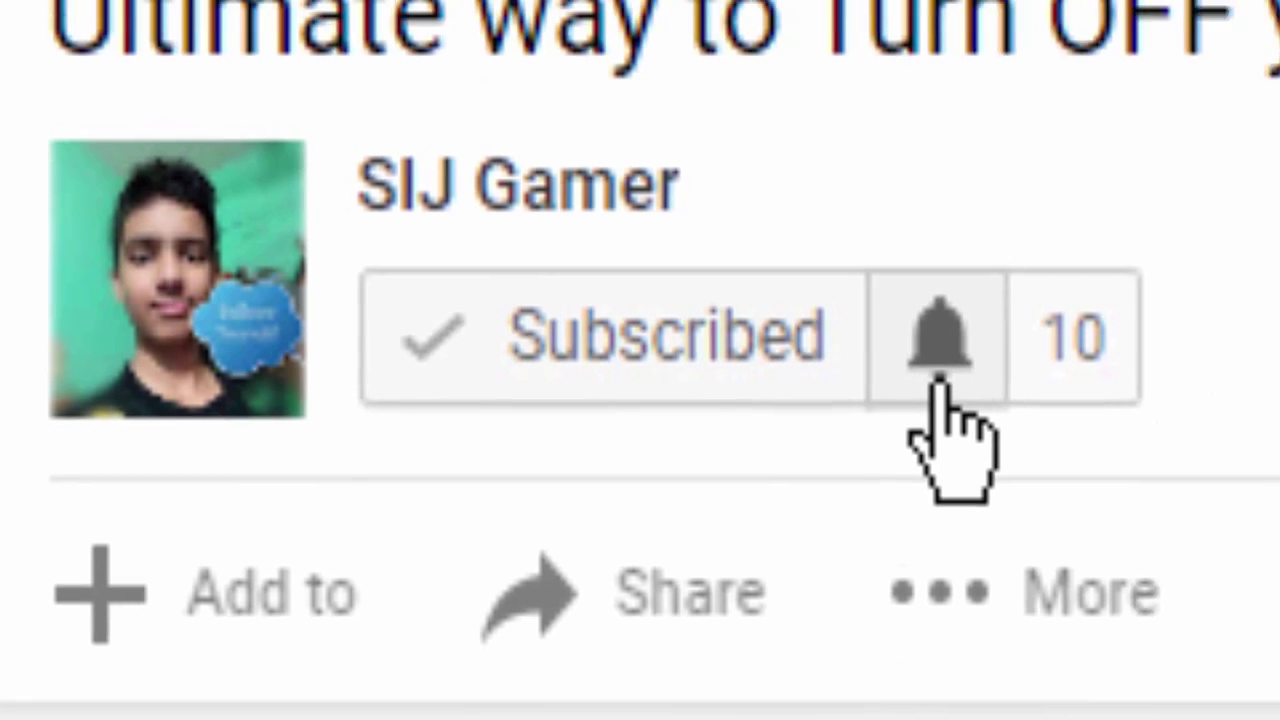
pyautogui.click(1074, 280)
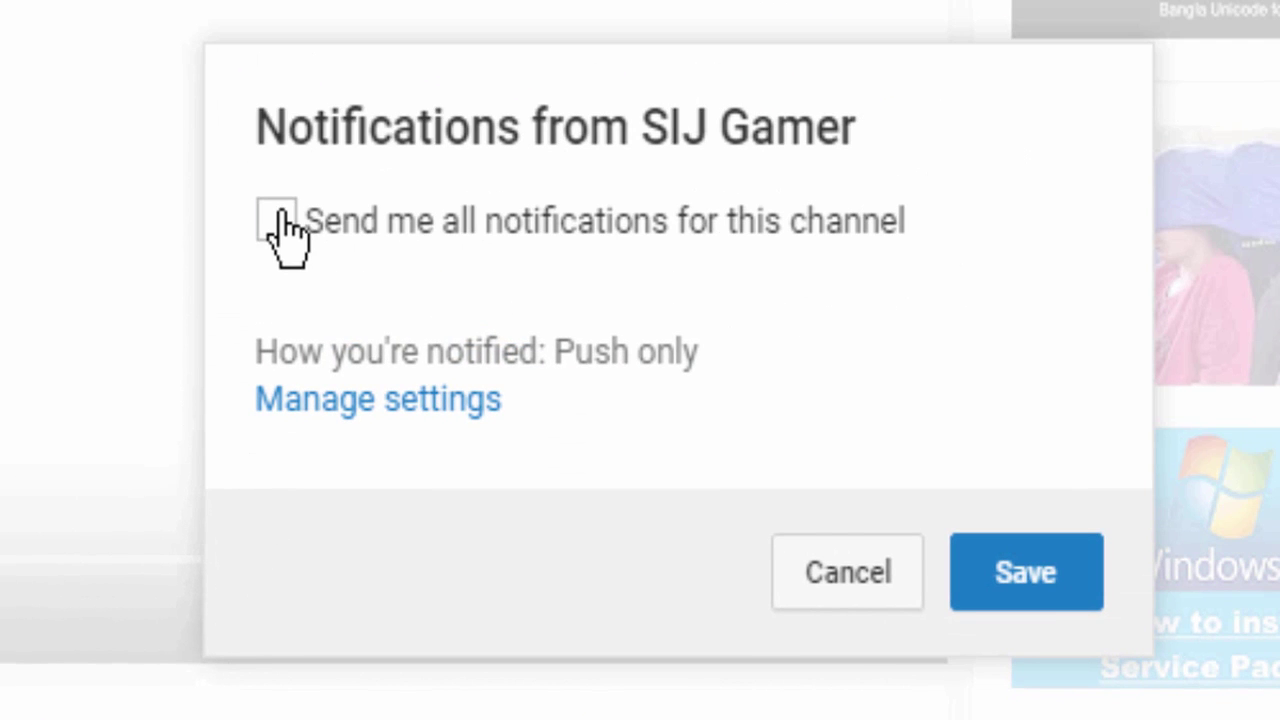
pyautogui.click(278, 222)
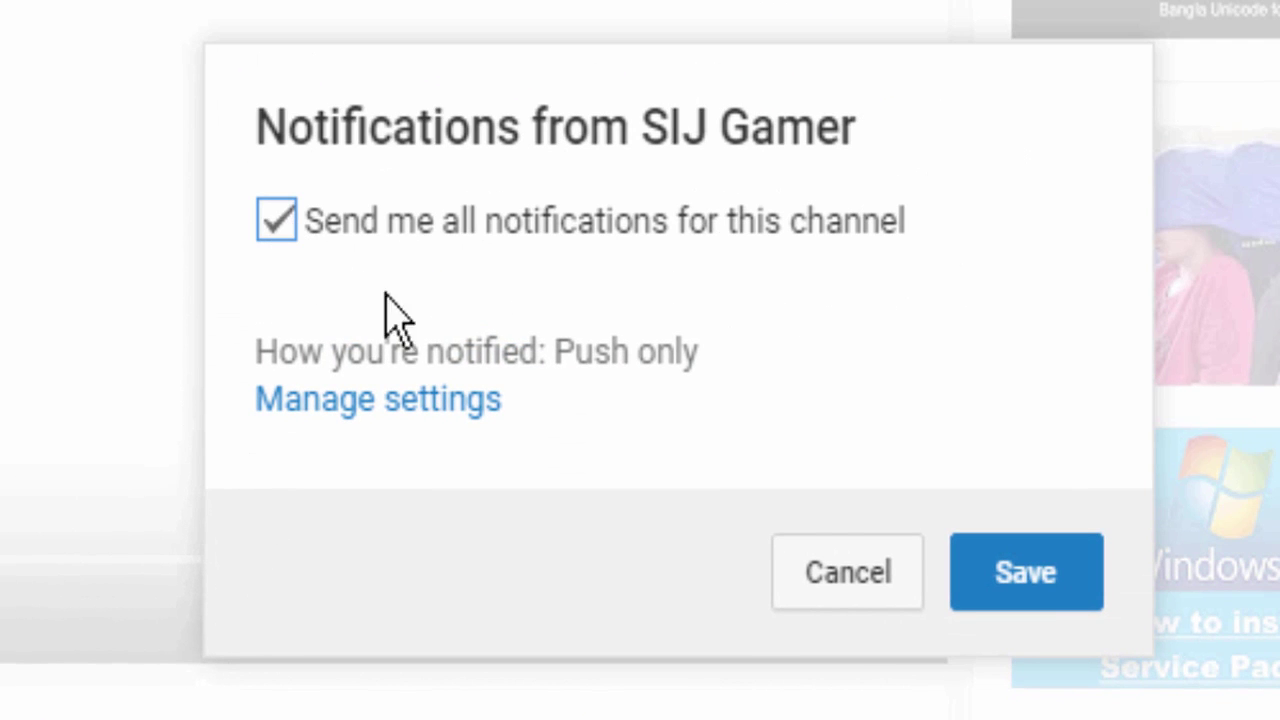
pyautogui.click(1030, 575)
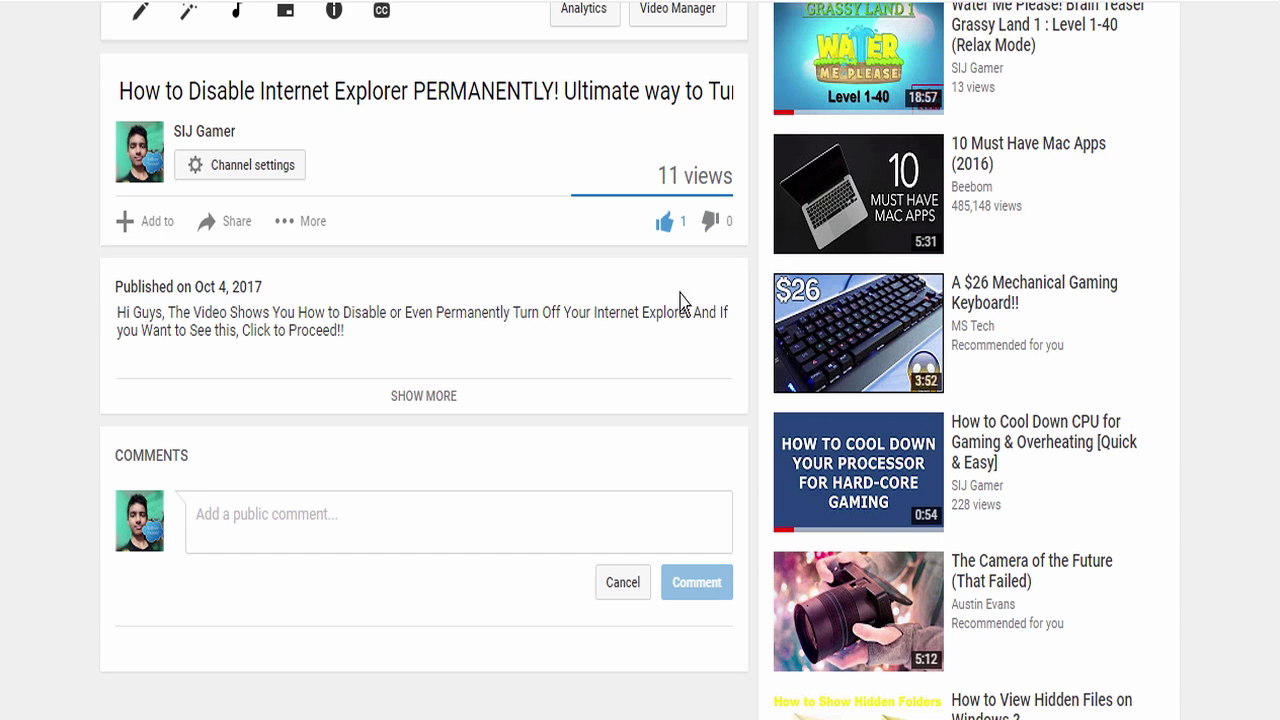
# Post the comment 'Hey, have any problem doing it? Comment! I will Help you'.
pyautogui.click(368, 512)
pyautogui.write('Hey, have')
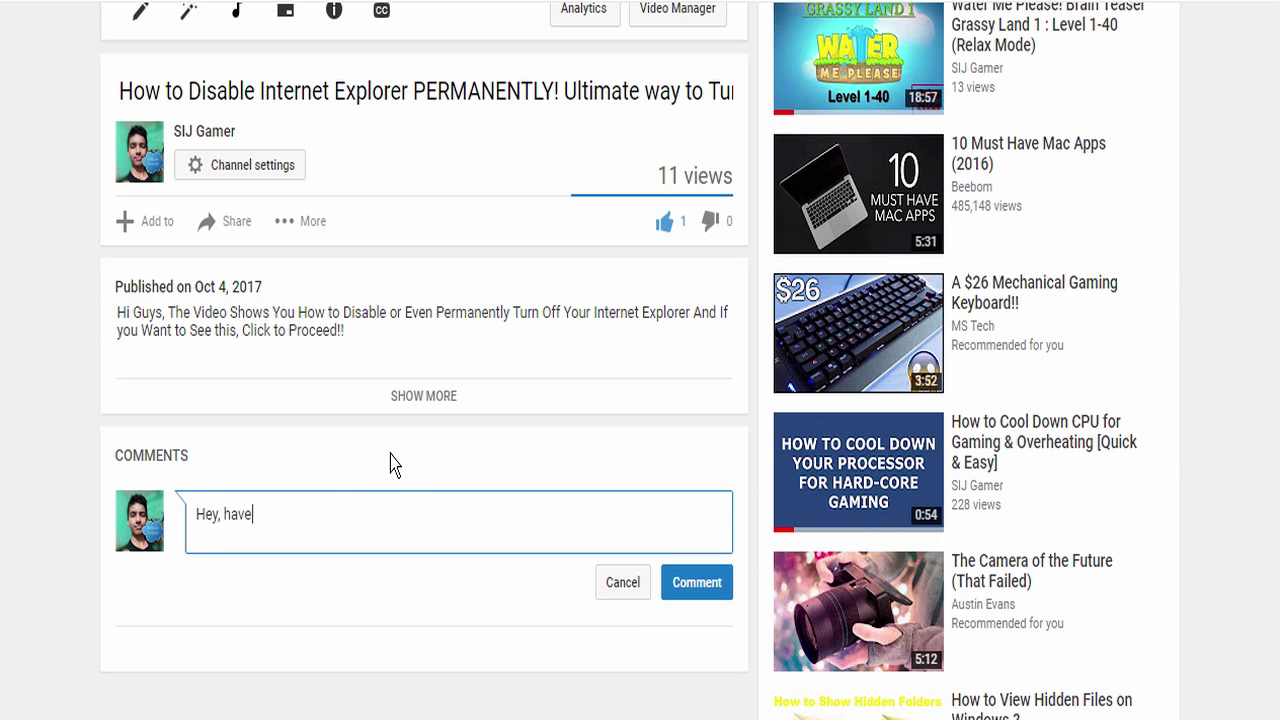
pyautogui.write(' any problem doing it? Comment! ')
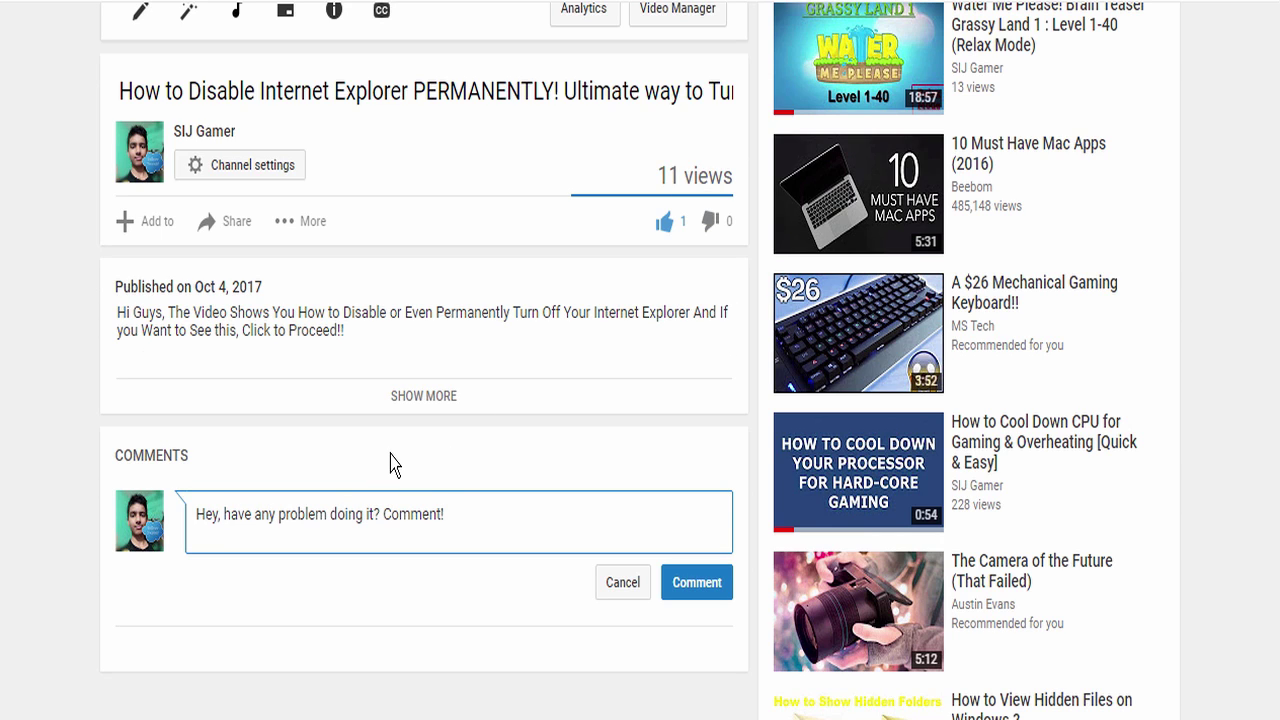
pyautogui.write('I will Help you')
pyautogui.click(697, 585)
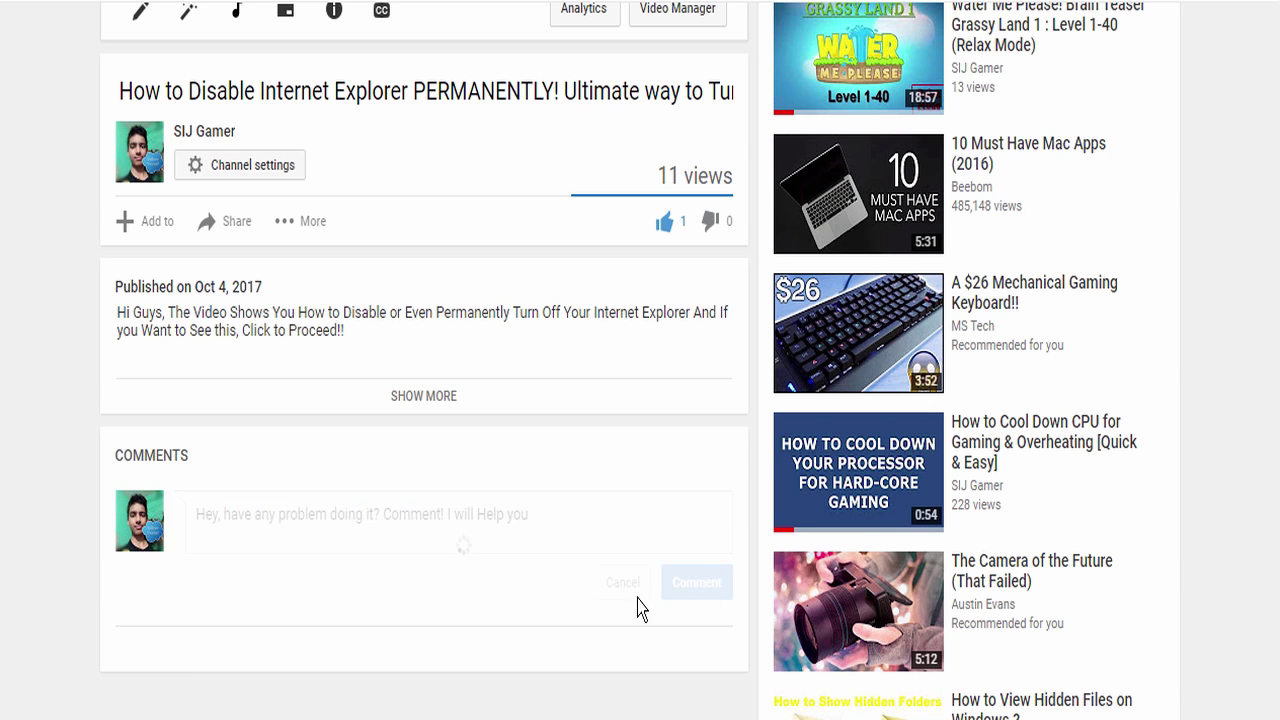
pyautogui.scroll(-3, 508, 447)
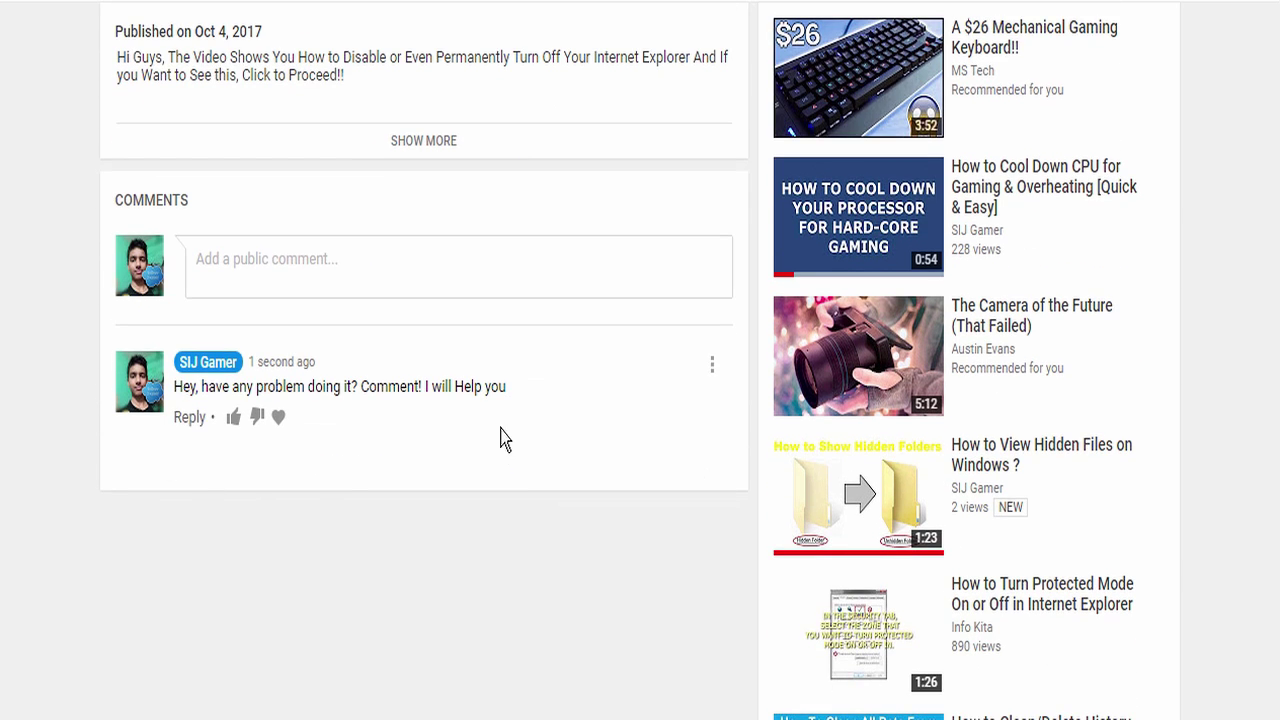